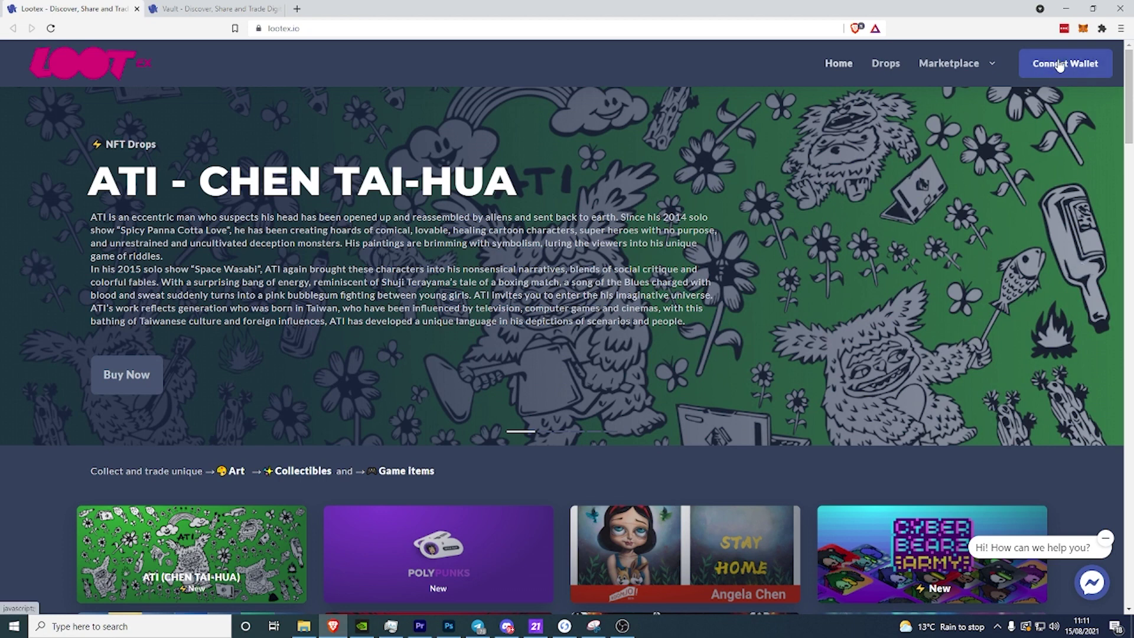
# Step: Connect the MetaMask wallet to Lootex and open the account menu
pyautogui.click(1059, 68)
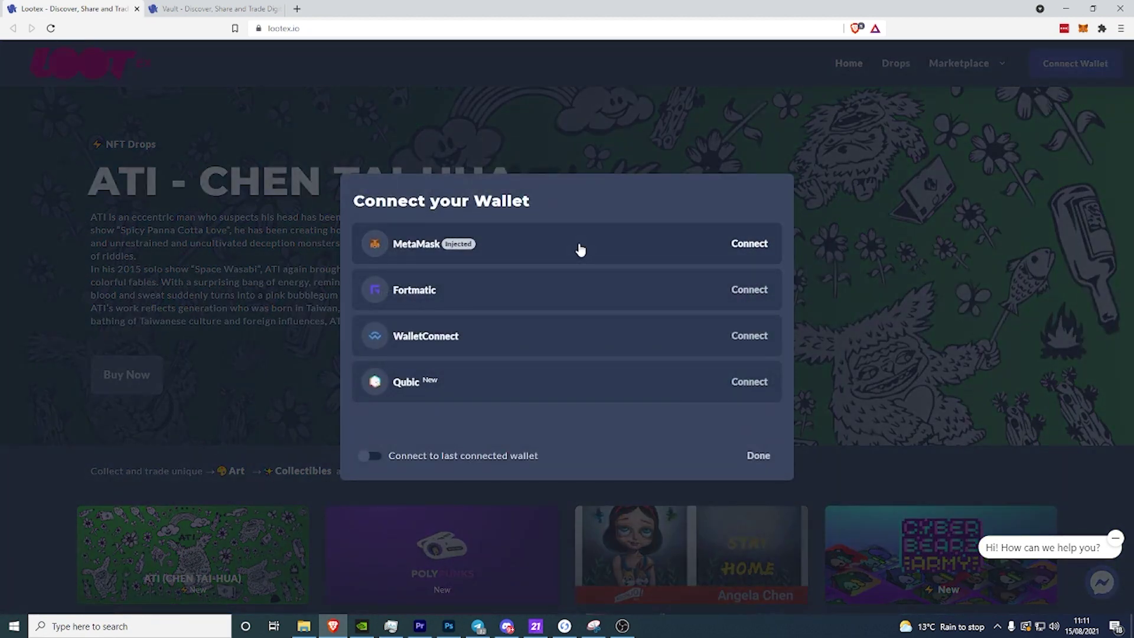
pyautogui.click(506, 256)
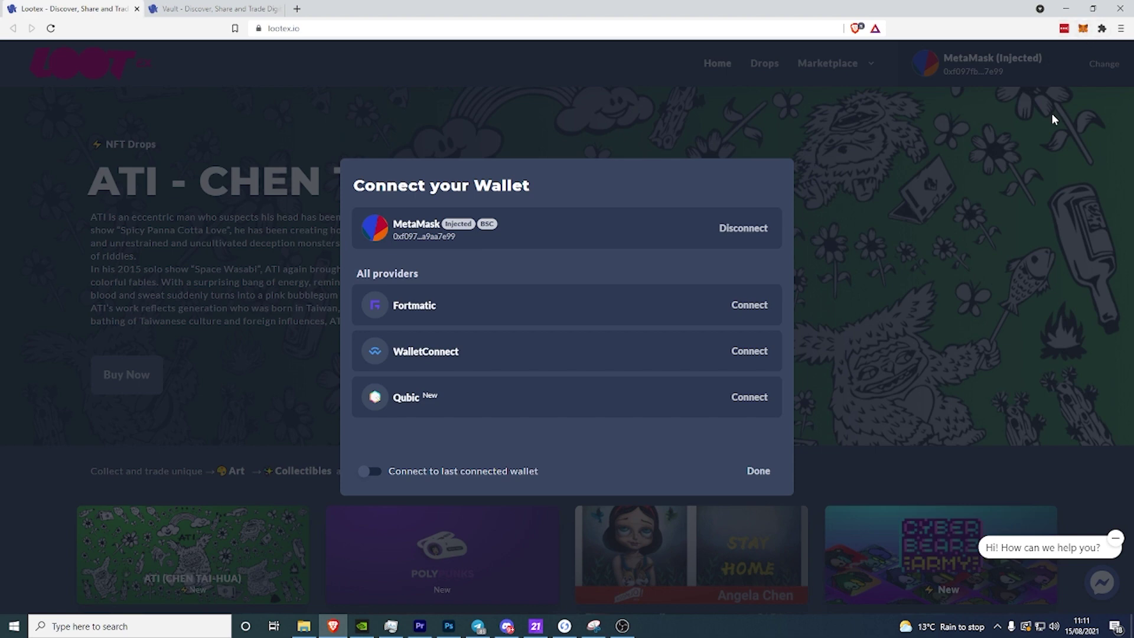
pyautogui.click(1038, 164)
pyautogui.click(1054, 78)
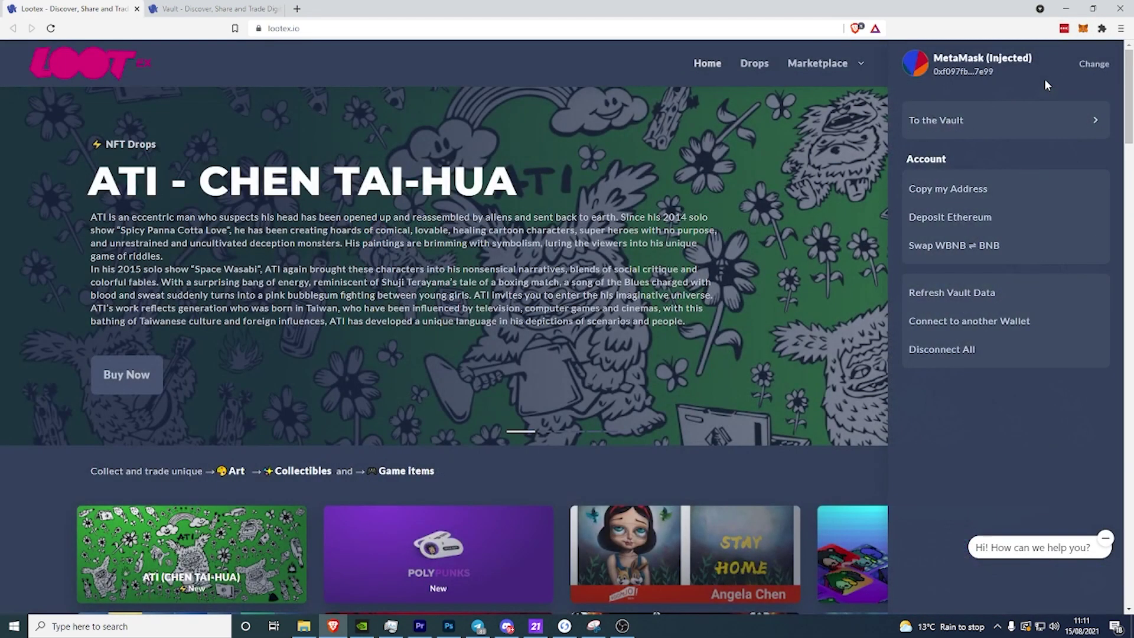
# Step: Filter the vault to BSC, load 24 more items, and open The Mad King's Crown #60098
pyautogui.click(962, 121)
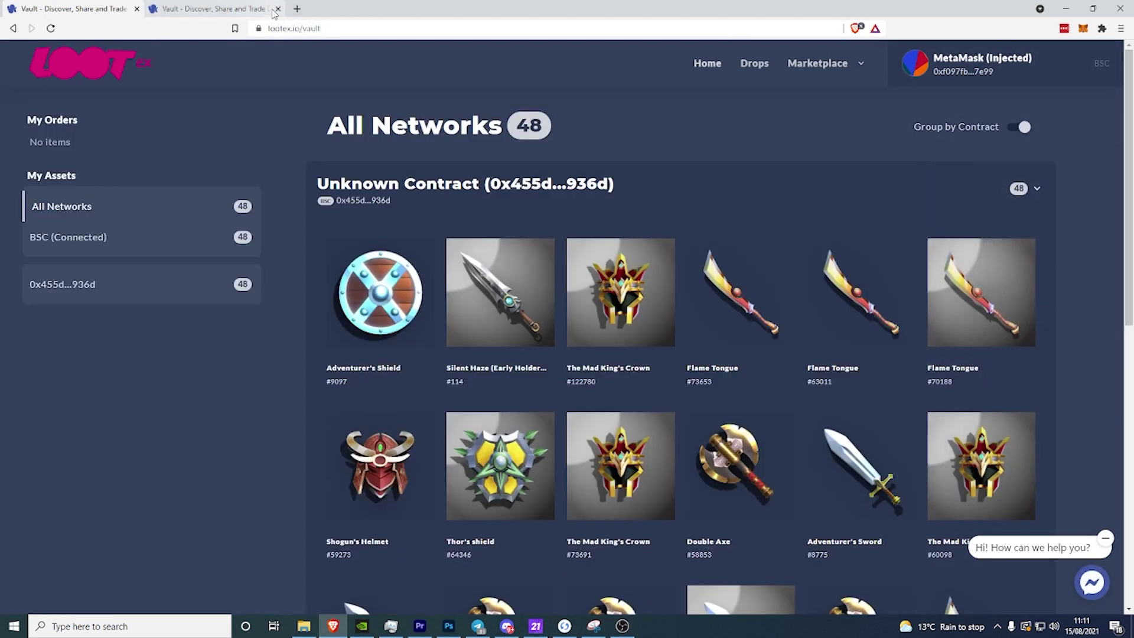
pyautogui.click(277, 10)
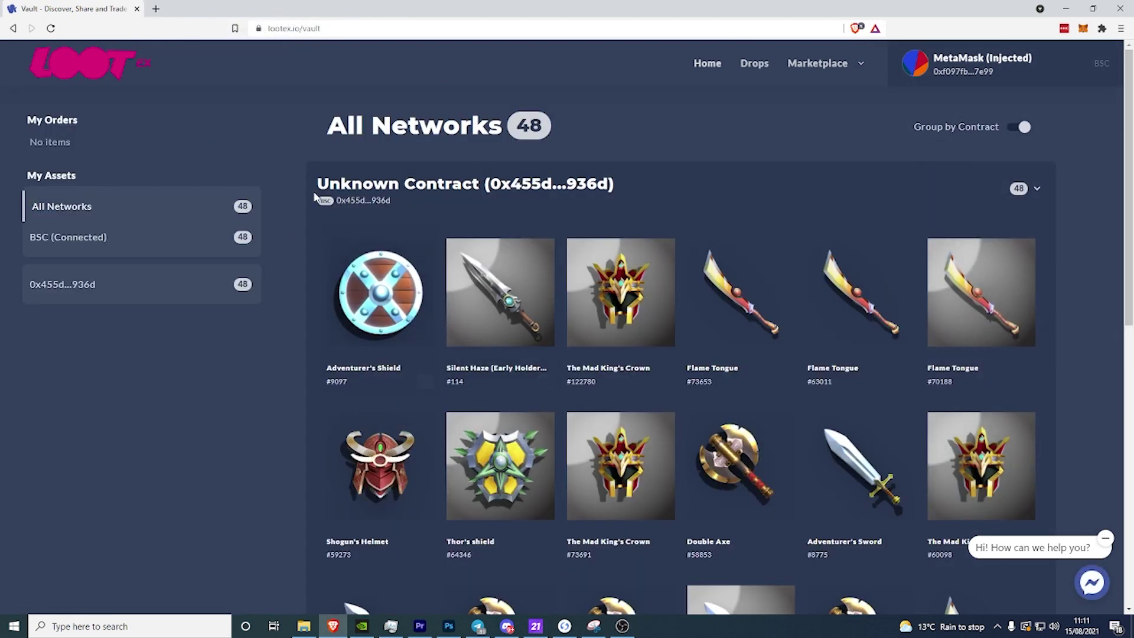
pyautogui.scroll(-5, 517, 198)
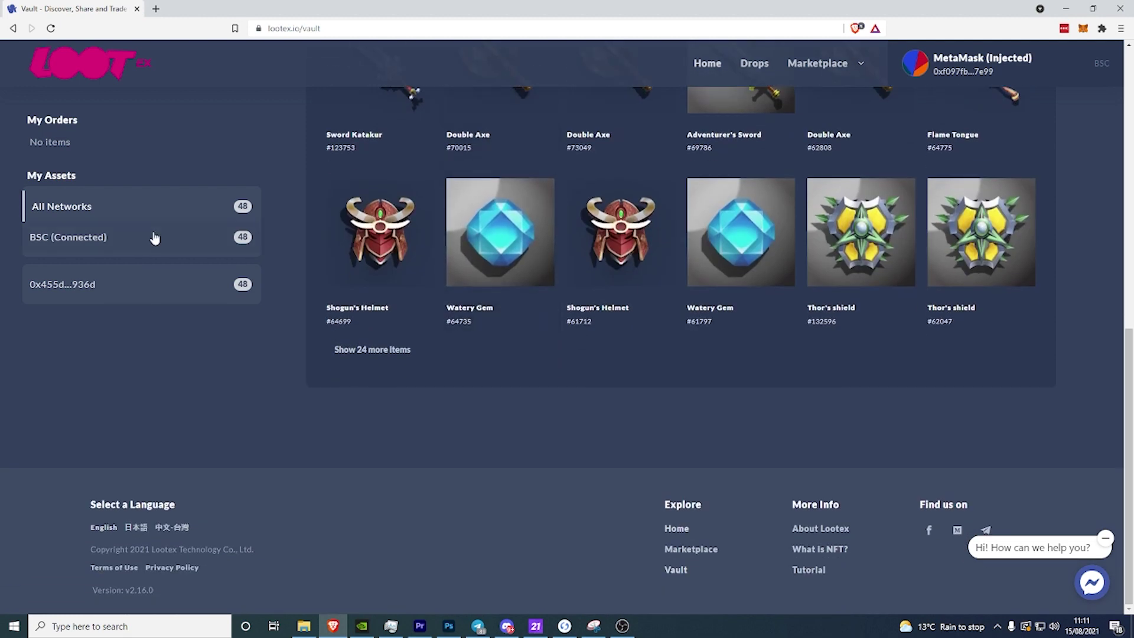
pyautogui.click(150, 247)
pyautogui.scroll(-5, 425, 274)
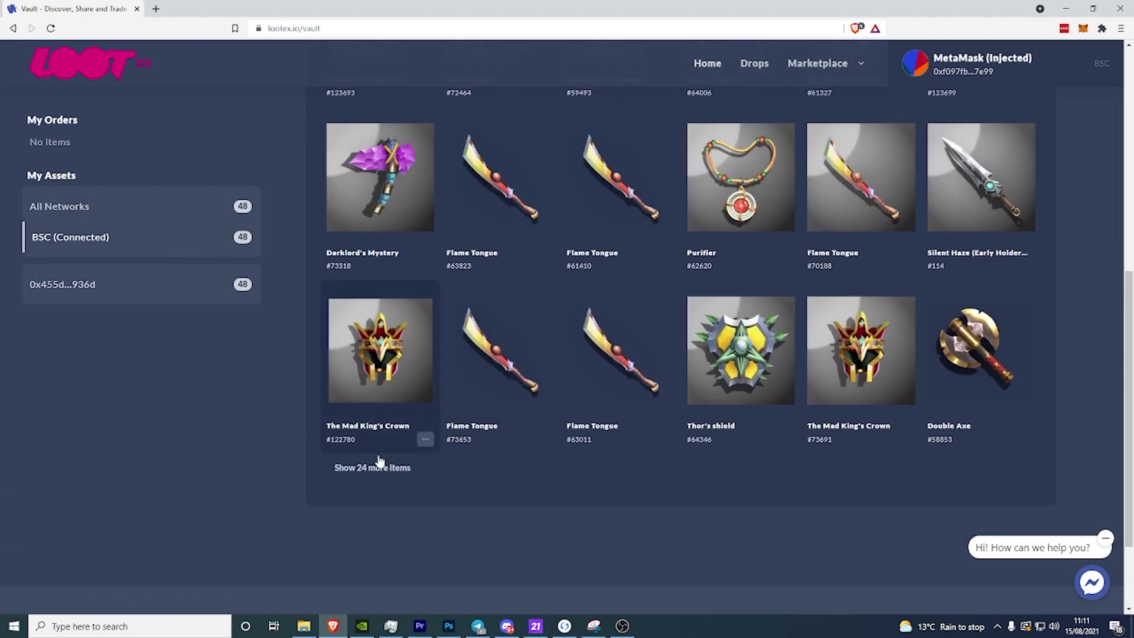
pyautogui.click(380, 466)
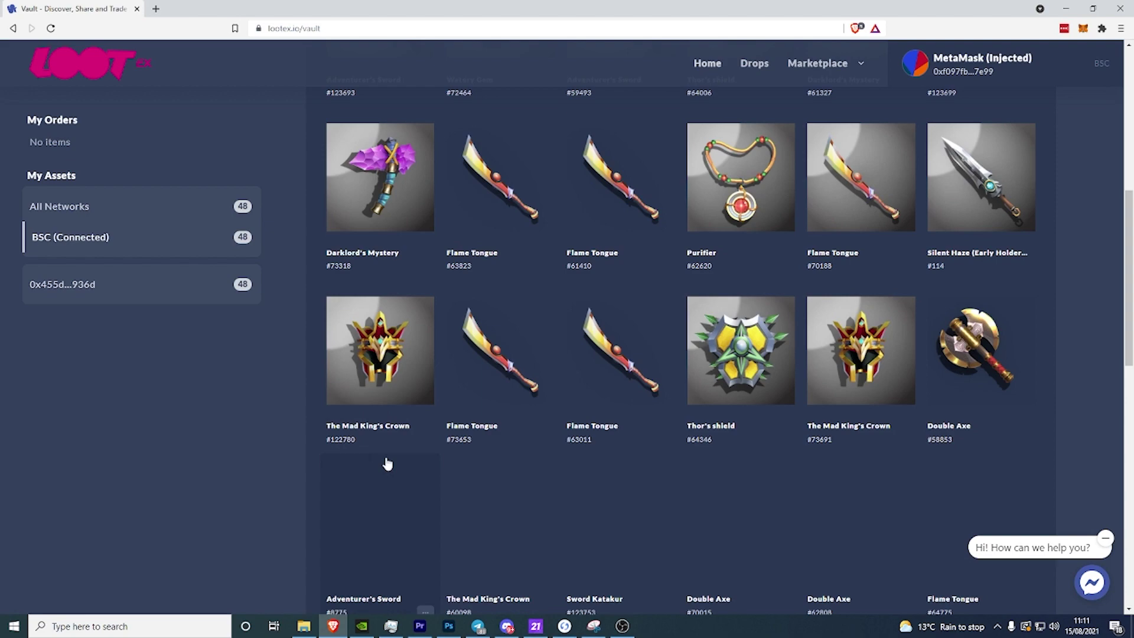
pyautogui.scroll(-5, 514, 378)
pyautogui.scroll(-3, 515, 378)
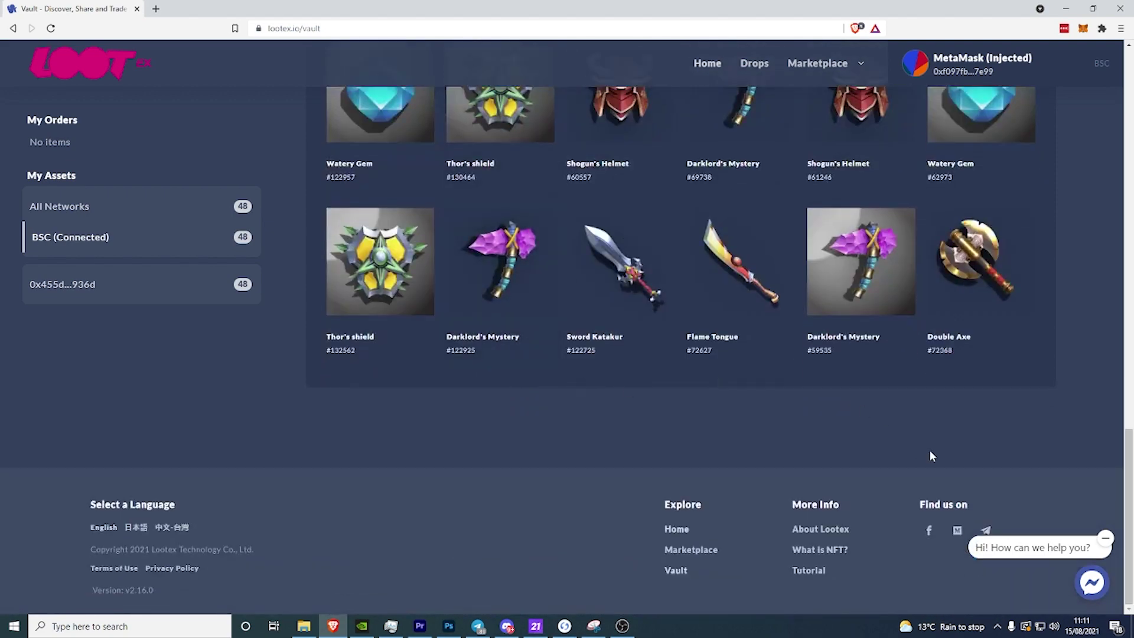
pyautogui.scroll(5, 771, 435)
pyautogui.scroll(5, 694, 392)
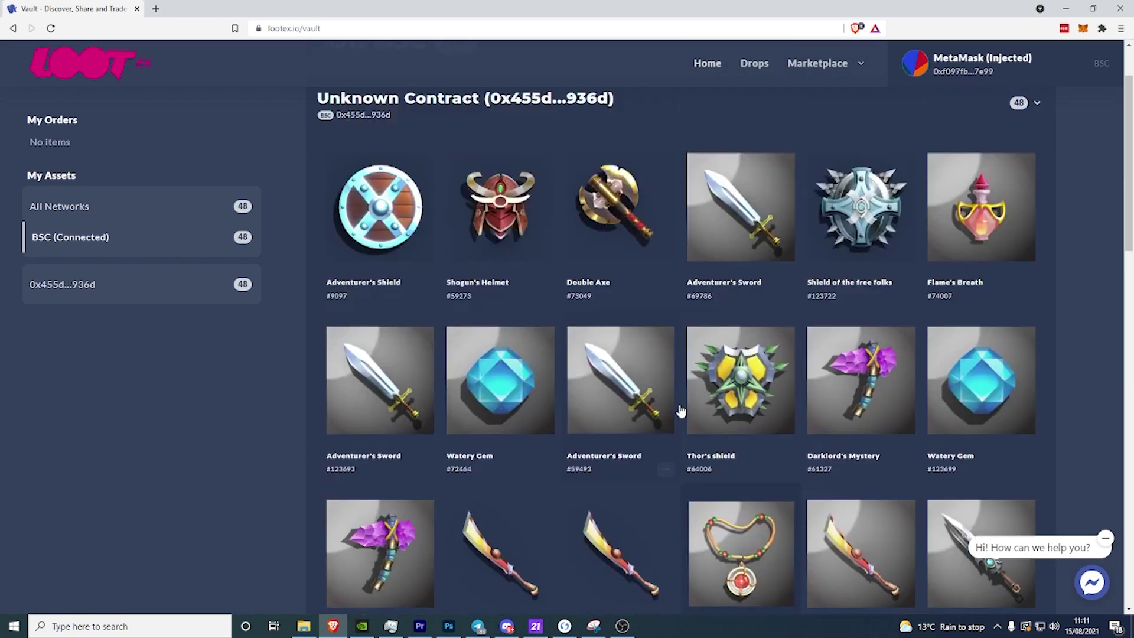
pyautogui.scroll(3, 680, 405)
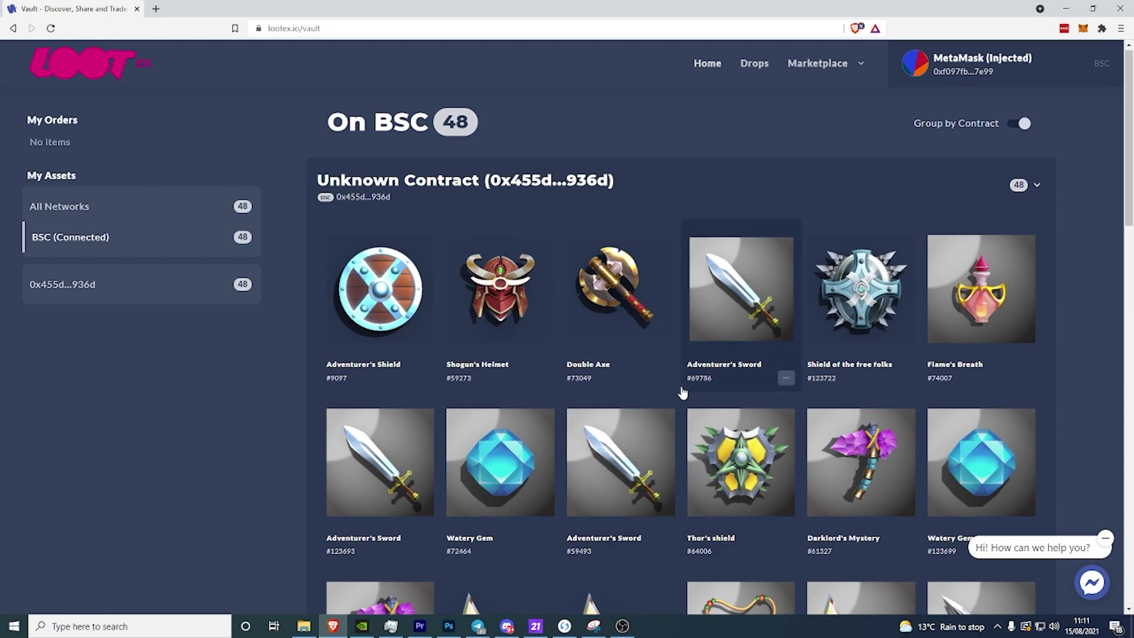
pyautogui.scroll(-1, 683, 399)
pyautogui.scroll(-4, 683, 397)
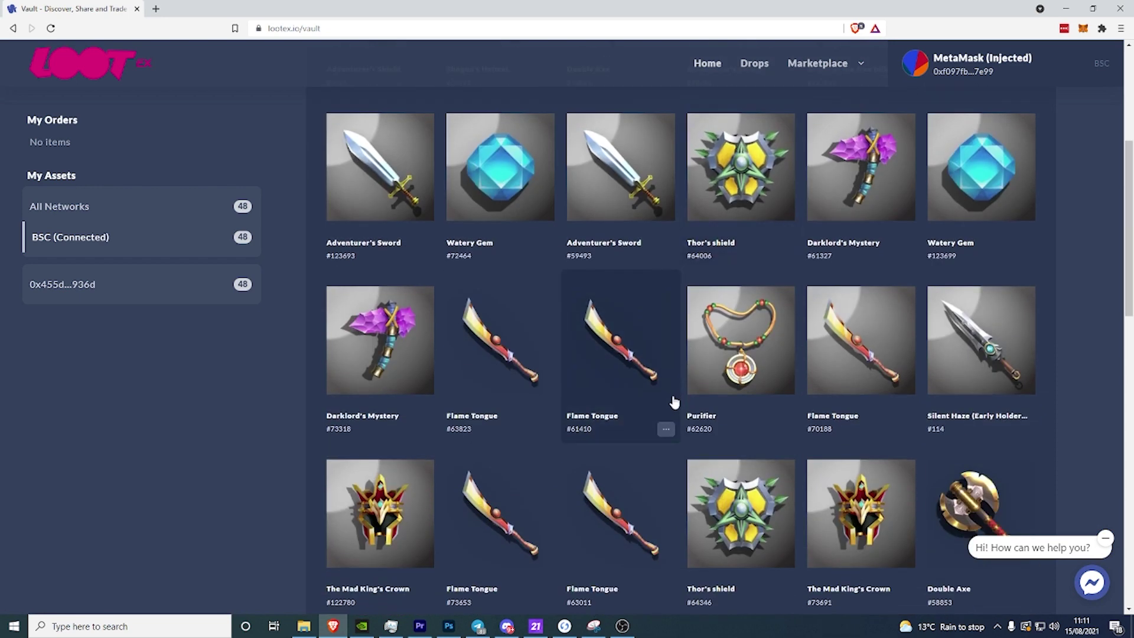
pyautogui.scroll(-1, 673, 407)
pyautogui.scroll(-2, 673, 407)
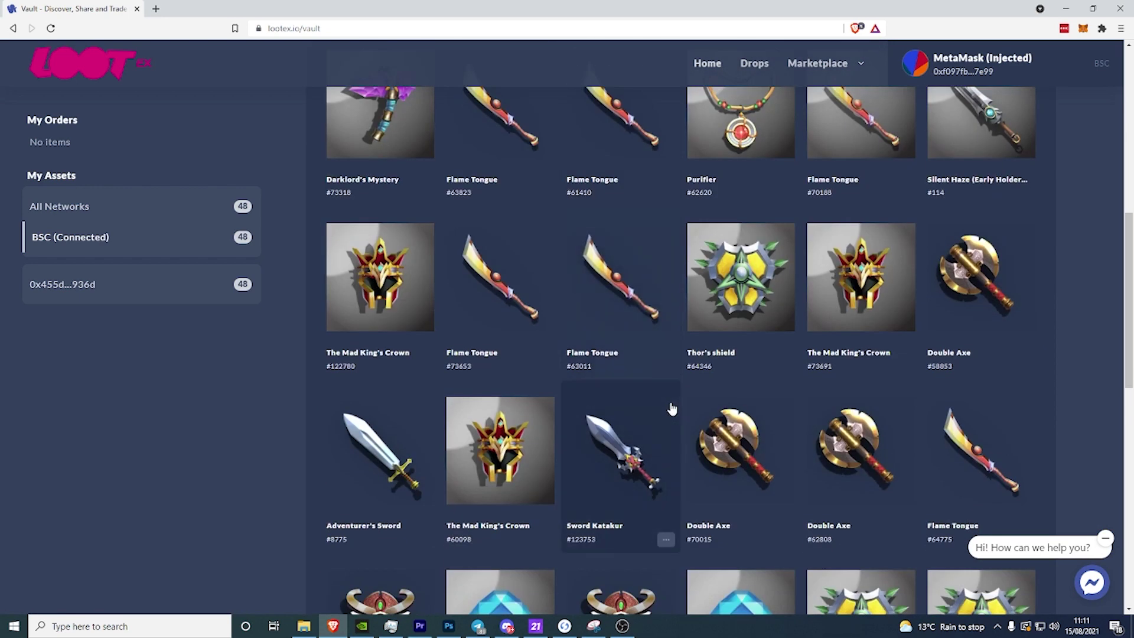
pyautogui.click(495, 450)
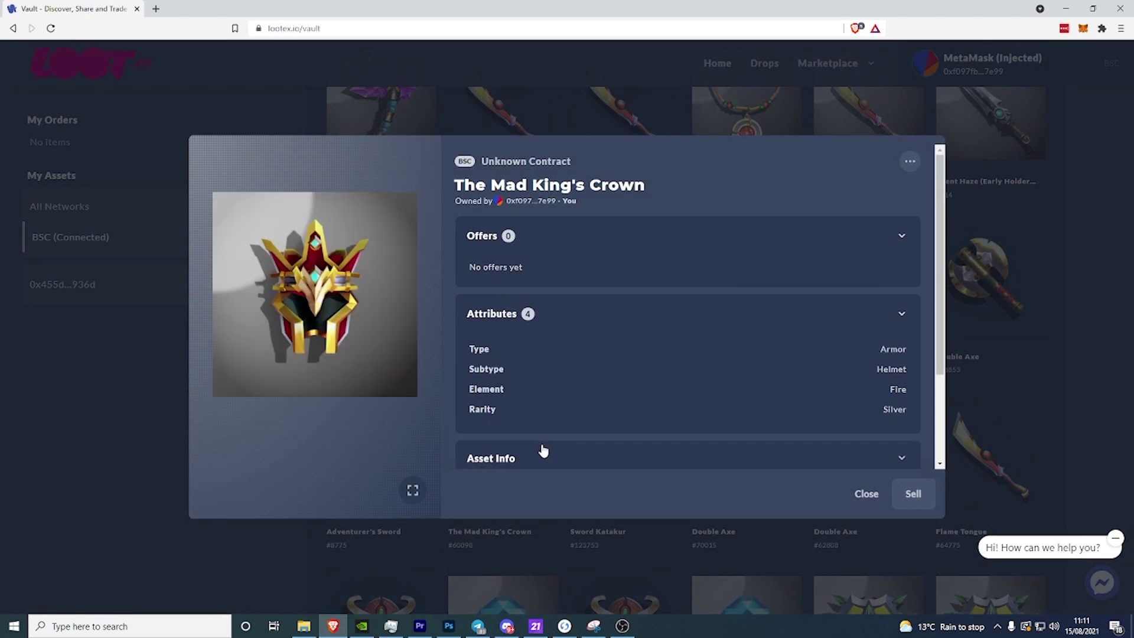
pyautogui.scroll(-1, 660, 293)
pyautogui.scroll(-1, 652, 287)
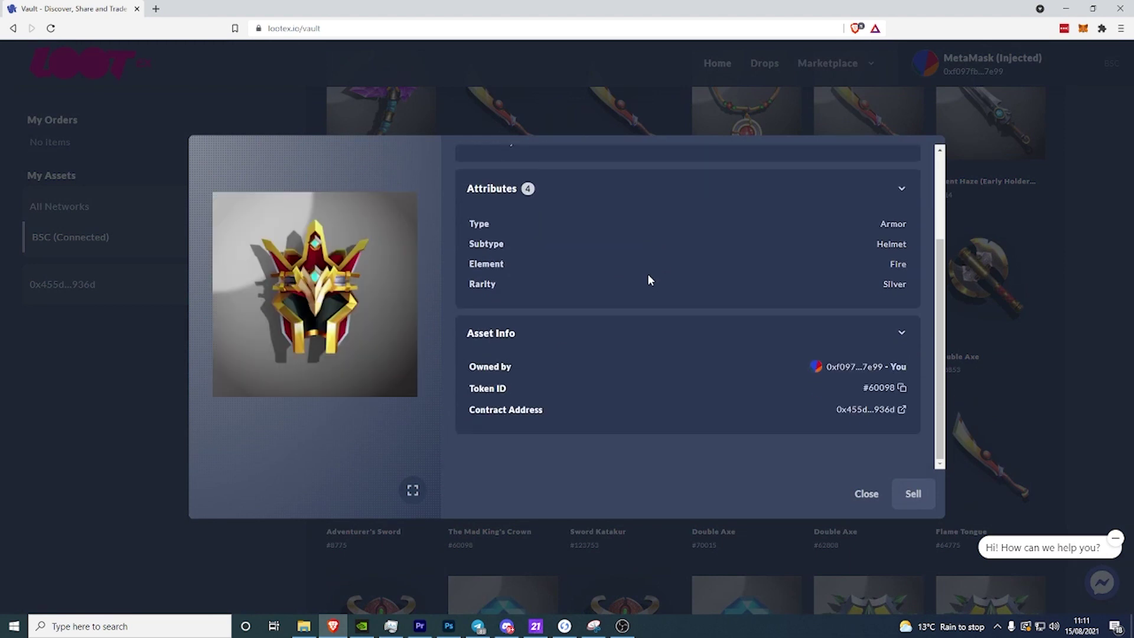
# Step: Start selling the crown and approve Lootex's selling authorization in MetaMask
pyautogui.click(903, 503)
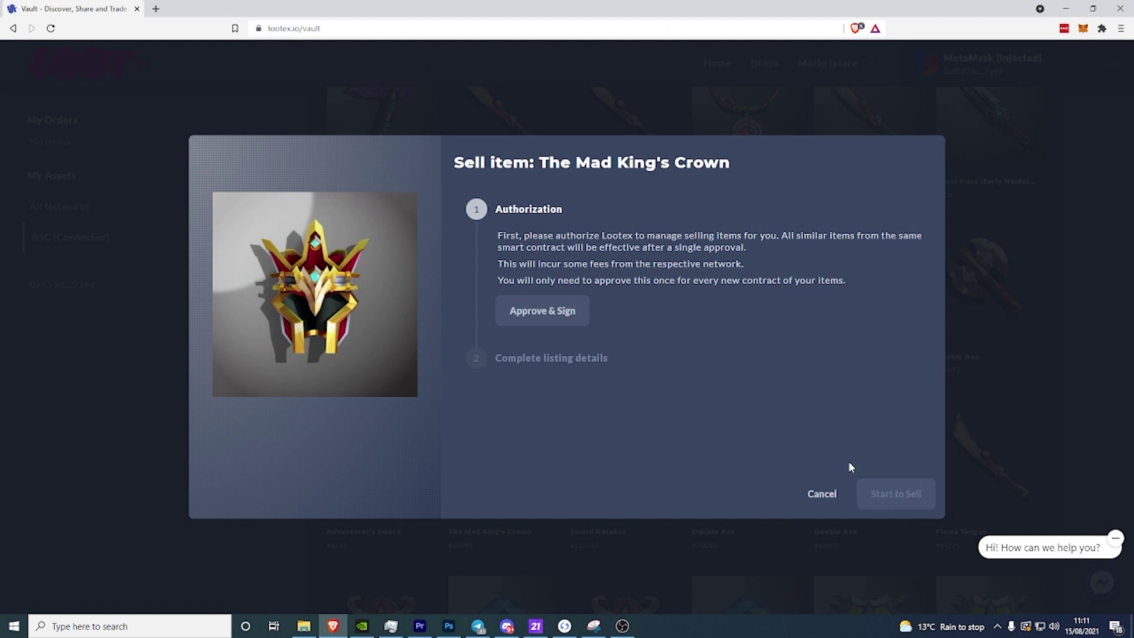
pyautogui.click(550, 312)
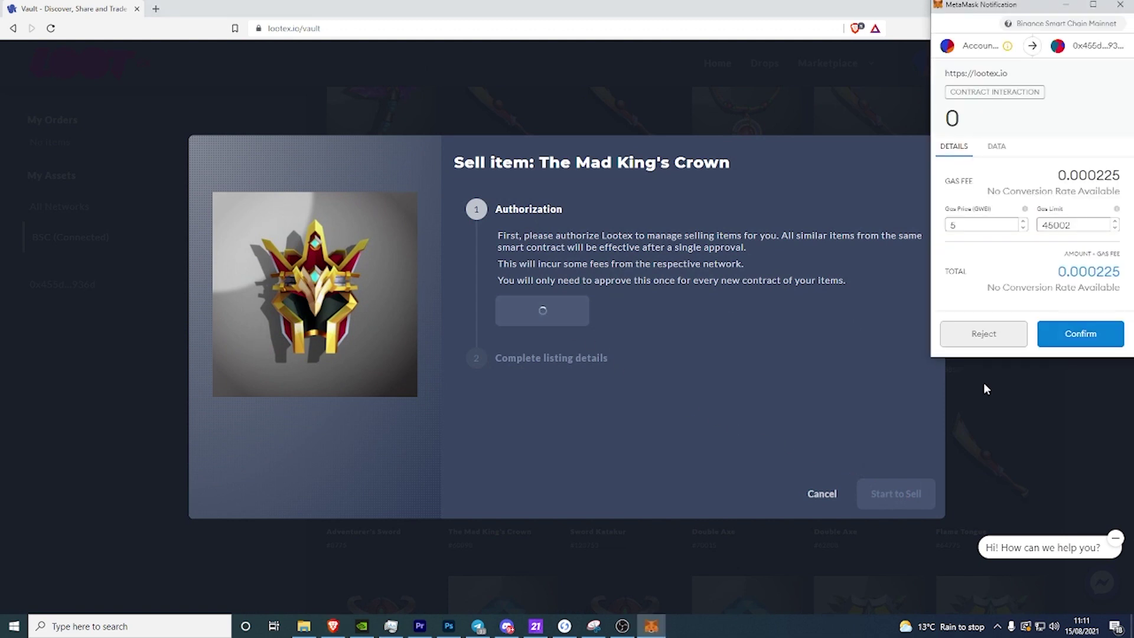
pyautogui.click(1083, 335)
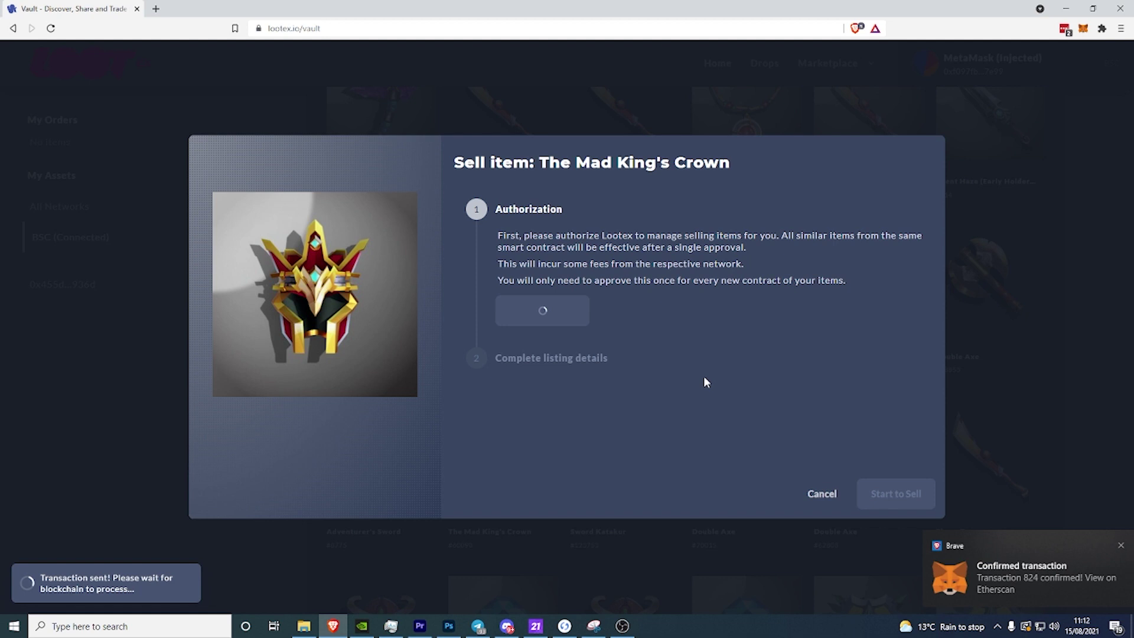
pyautogui.moveTo(1019, 567)
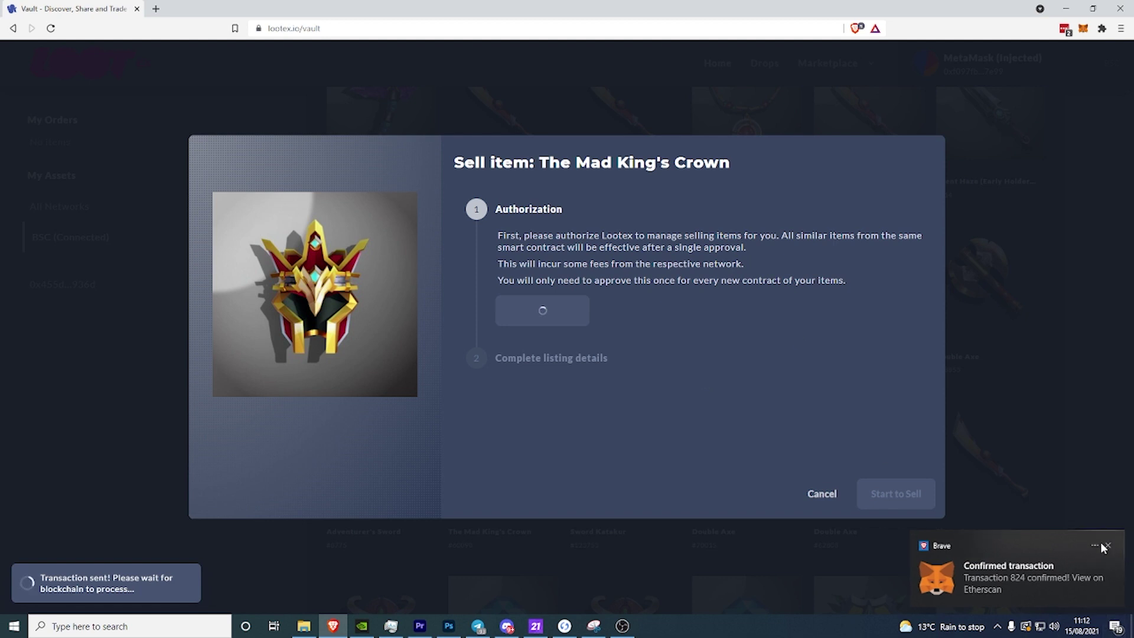
pyautogui.click(1108, 547)
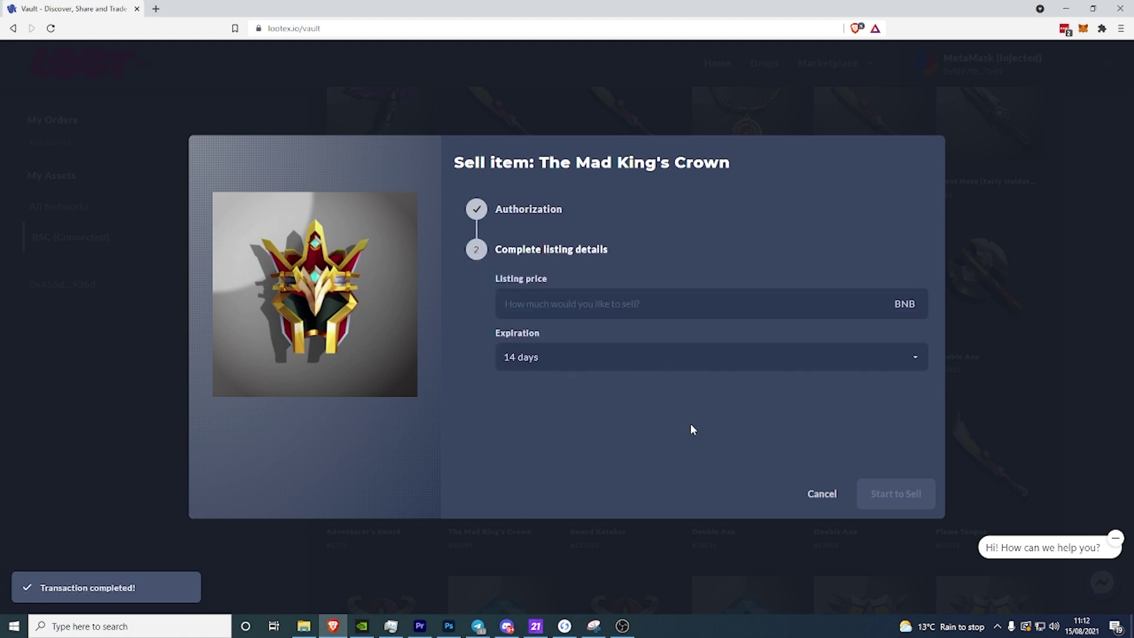
# Step: Enter a 1 BNB listing price, choose a 1-day expiration, and submit the listing
pyautogui.click(611, 312)
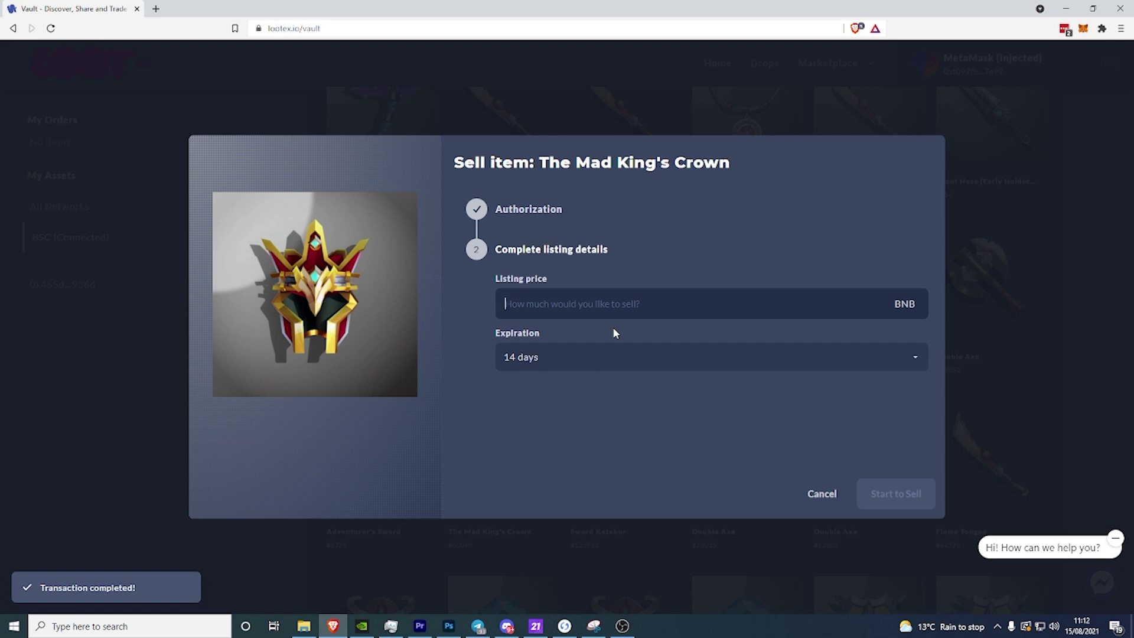
pyautogui.write('3.5')
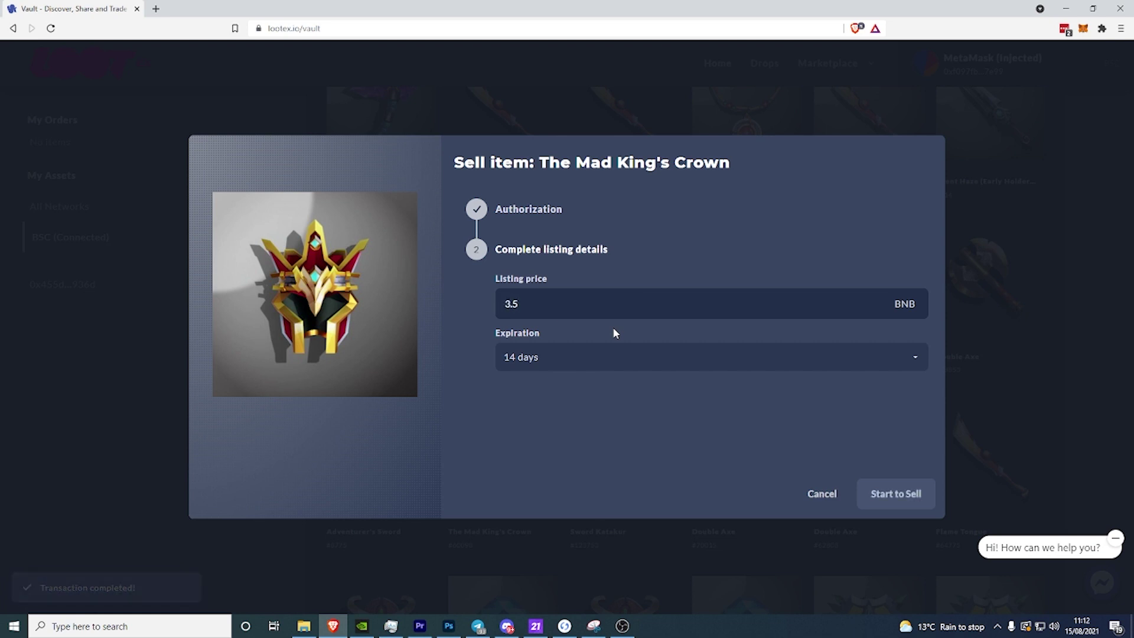
pyautogui.click(583, 362)
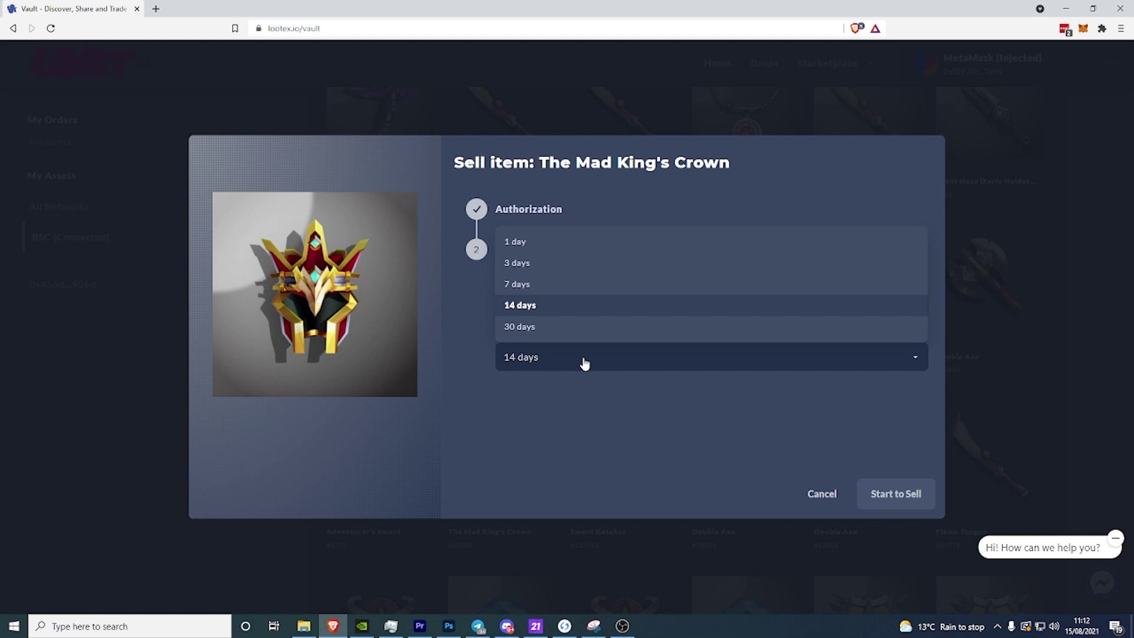
pyautogui.click(513, 418)
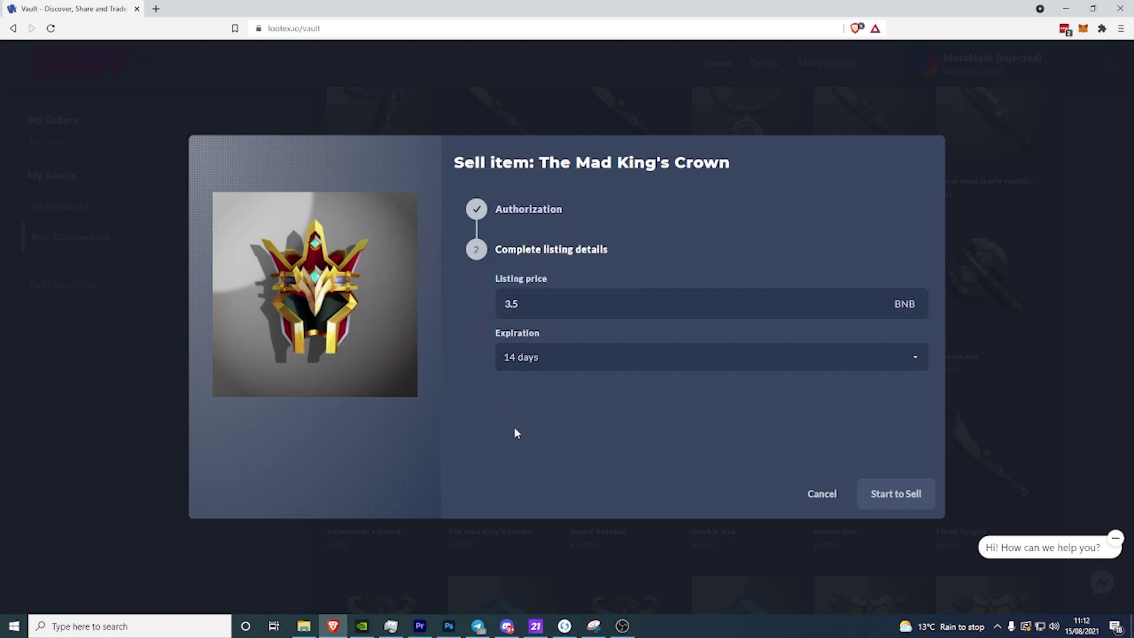
pyautogui.click(539, 367)
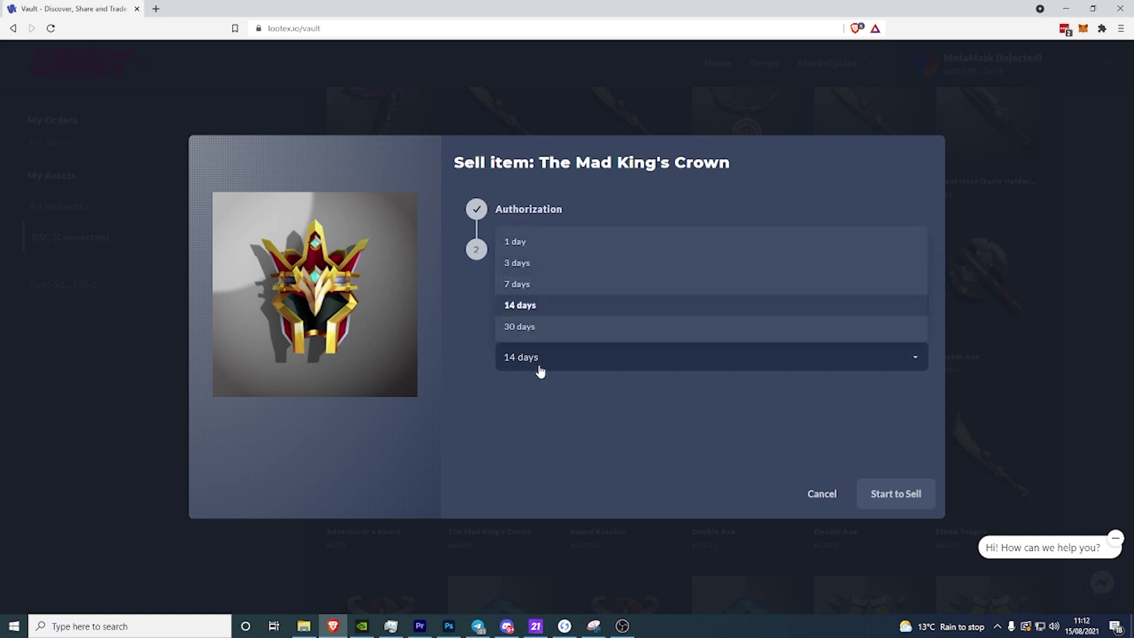
pyautogui.click(549, 247)
pyautogui.hotkey('shift', 'Tab')
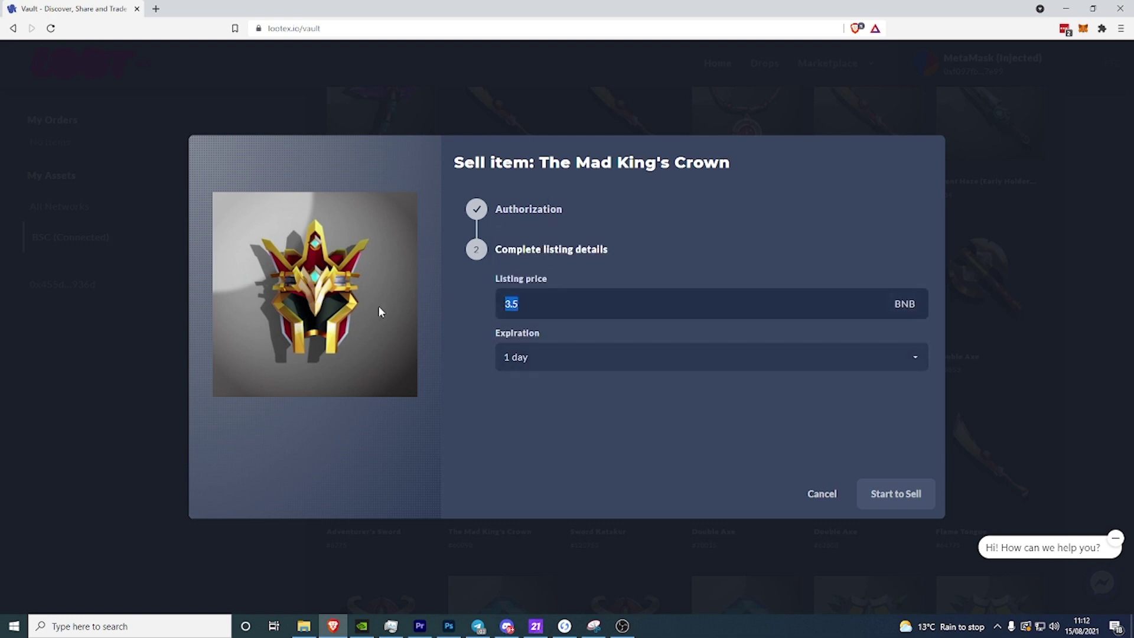
pyautogui.write('1')
pyautogui.click(880, 510)
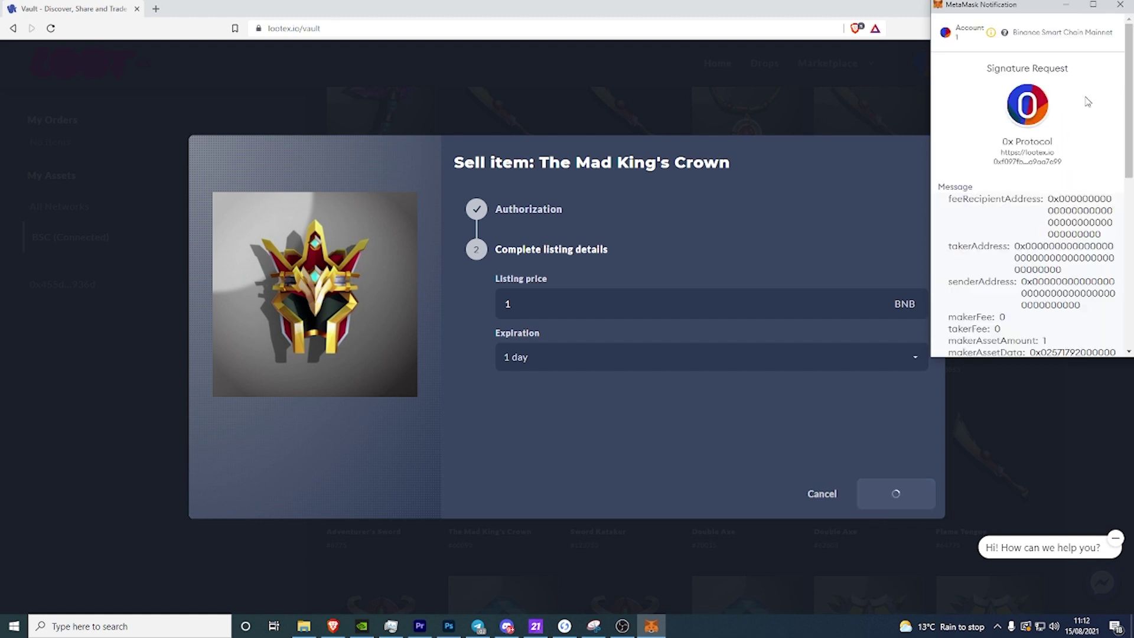
pyautogui.scroll(-2, 1028, 222)
pyautogui.scroll(-3, 1028, 222)
# Step: Sign the MetaMask signature request to create the crown's sell order
pyautogui.click(1073, 333)
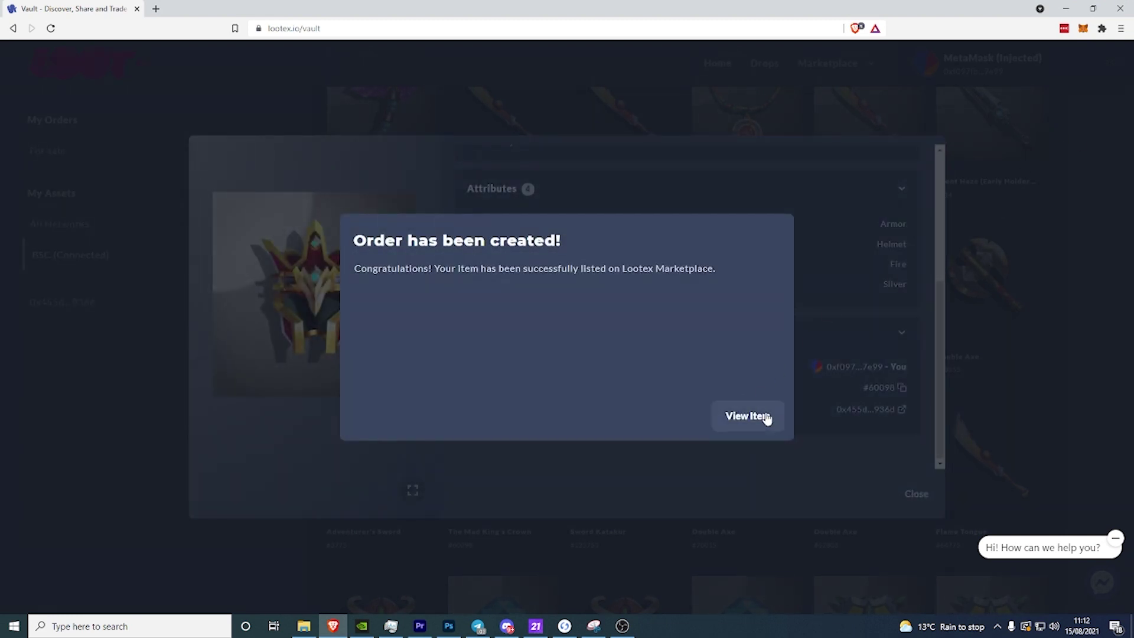
# Step: View the listed crown's item page and show 12 more collection items
pyautogui.click(765, 417)
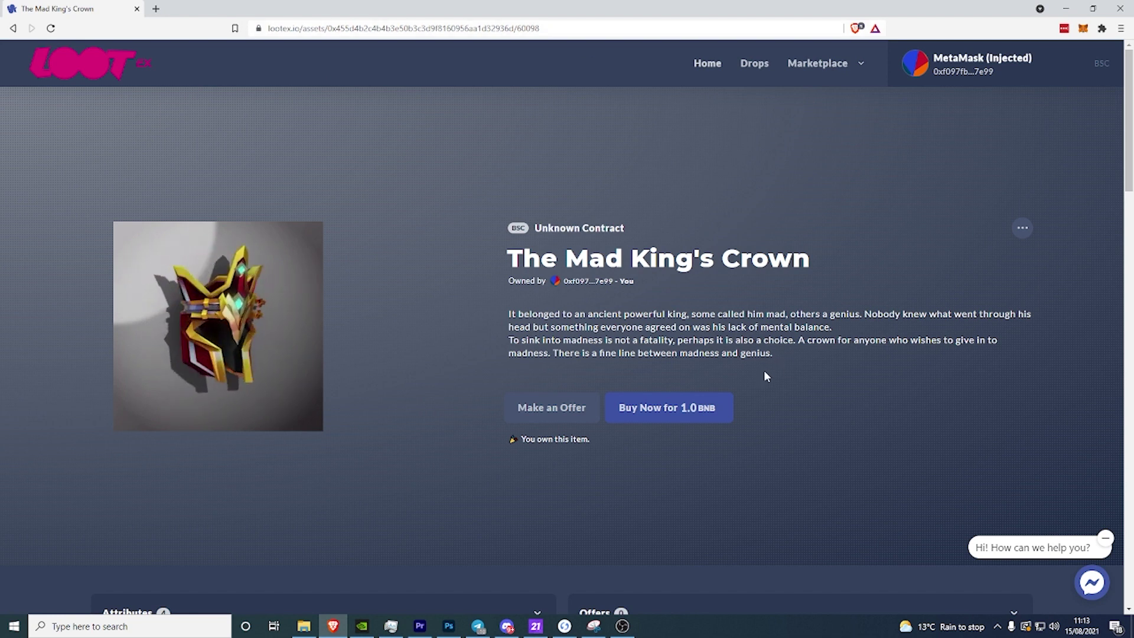
pyautogui.scroll(-5, 764, 370)
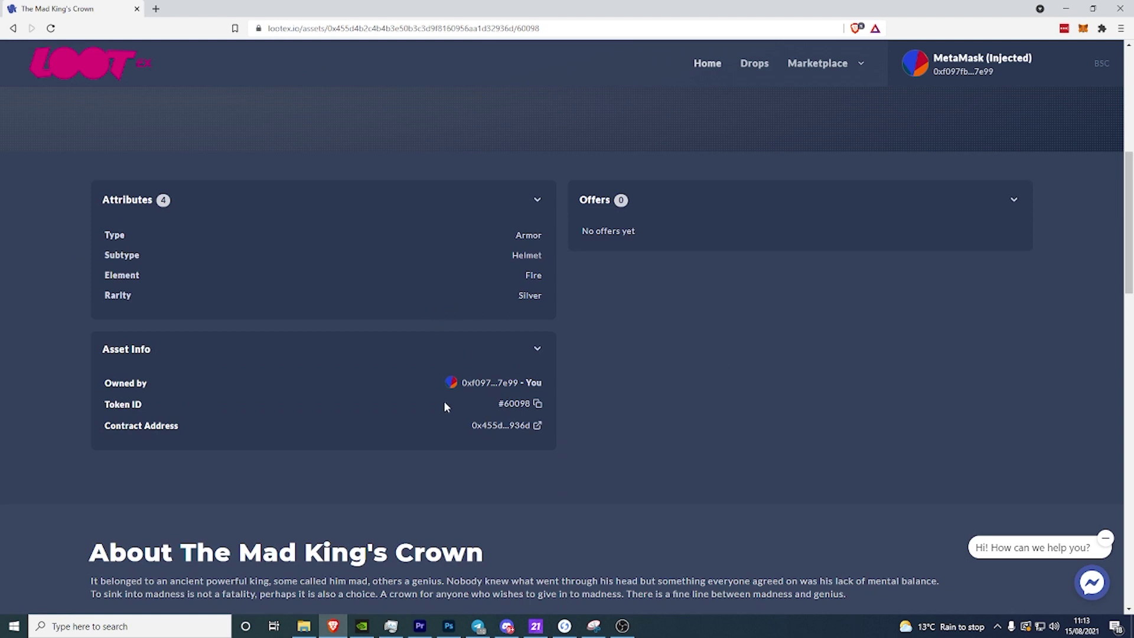
pyautogui.scroll(-4, 541, 448)
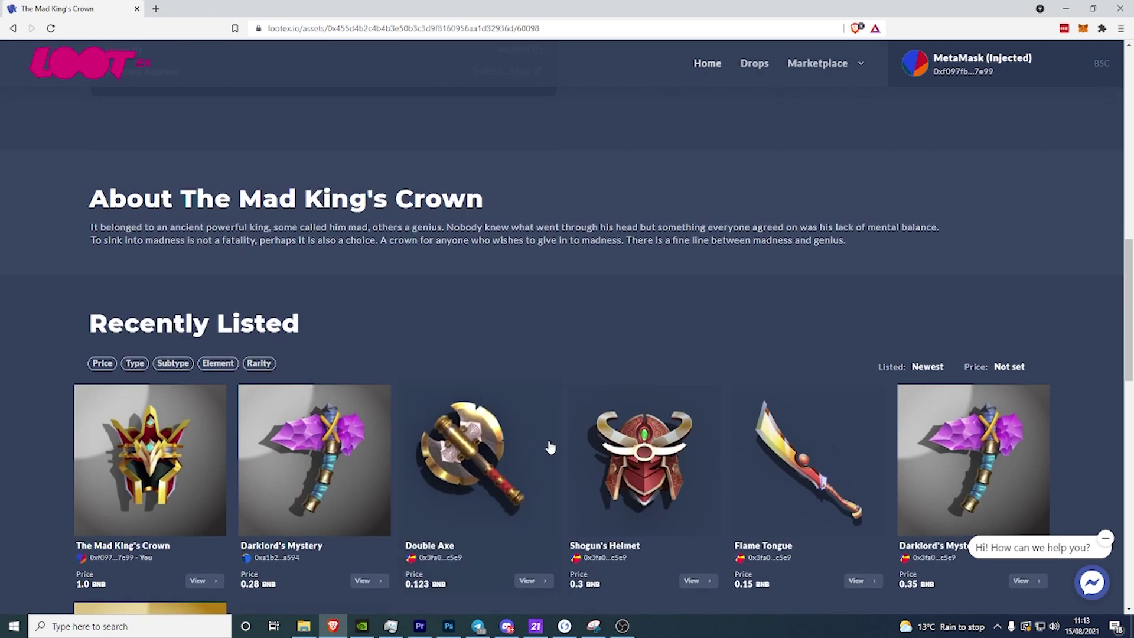
pyautogui.scroll(-3, 470, 417)
pyautogui.scroll(1, 301, 328)
pyautogui.scroll(1, 227, 256)
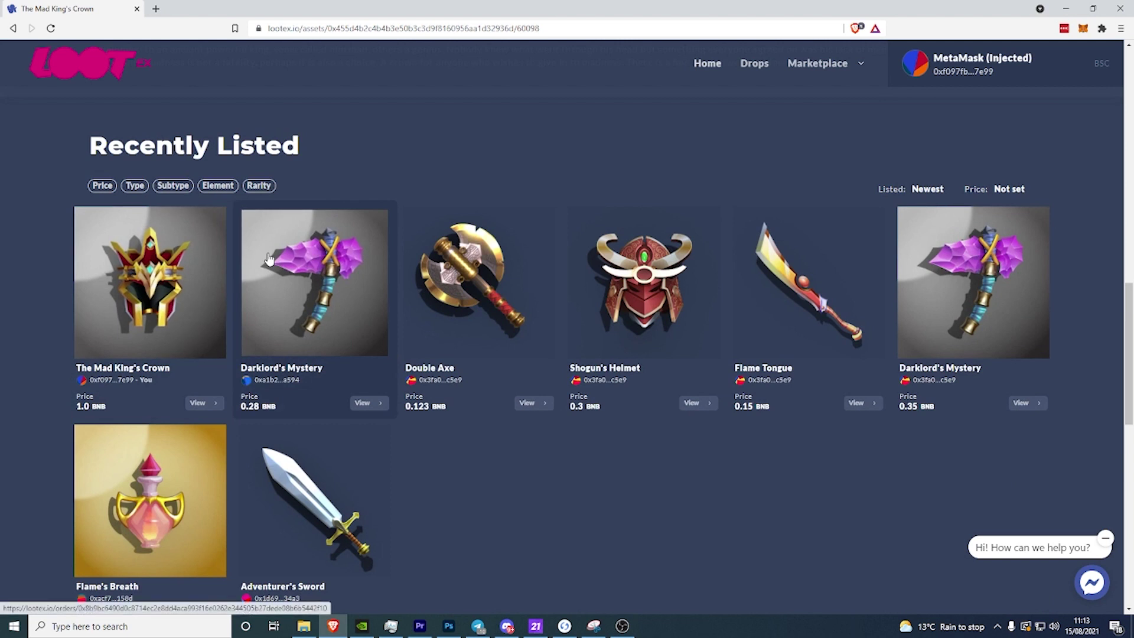
pyautogui.scroll(-4, 396, 416)
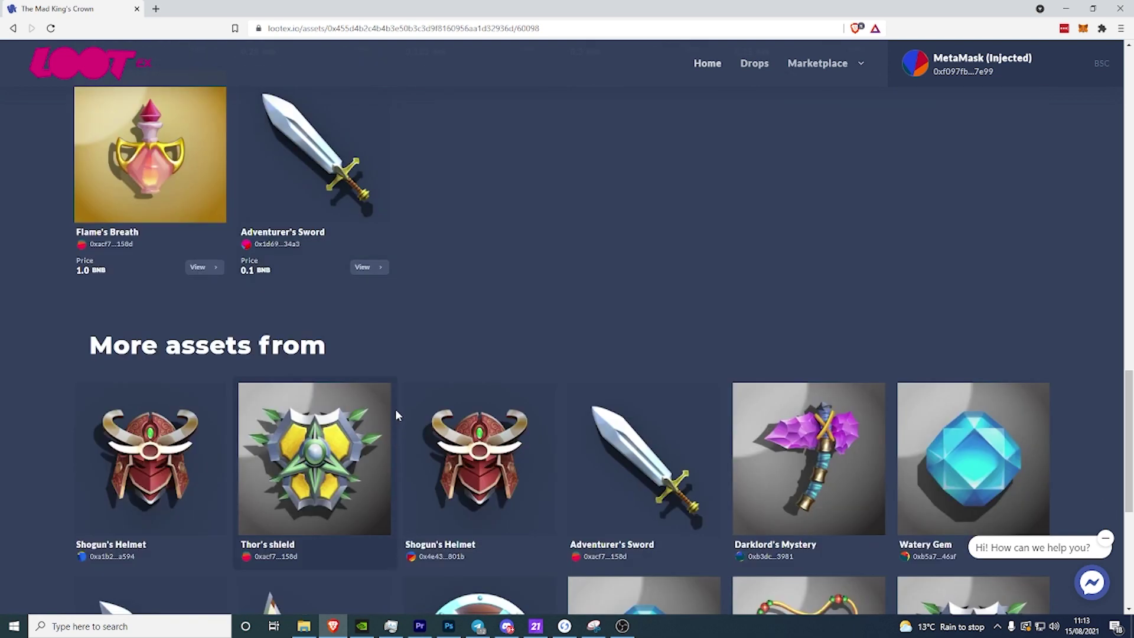
pyautogui.scroll(-4, 397, 415)
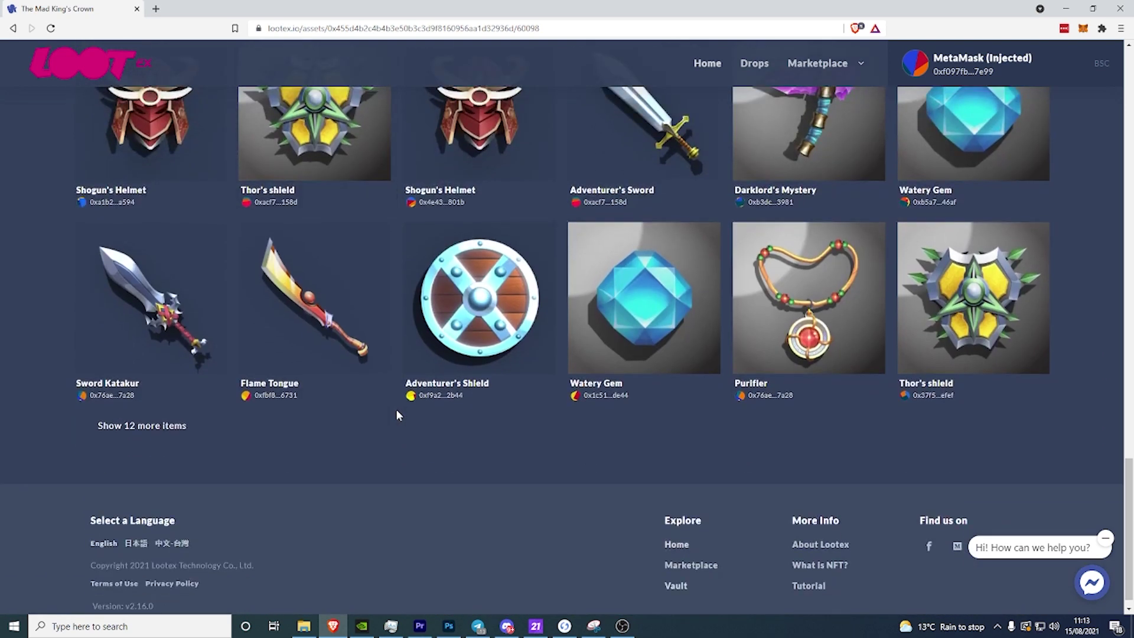
pyautogui.click(100, 426)
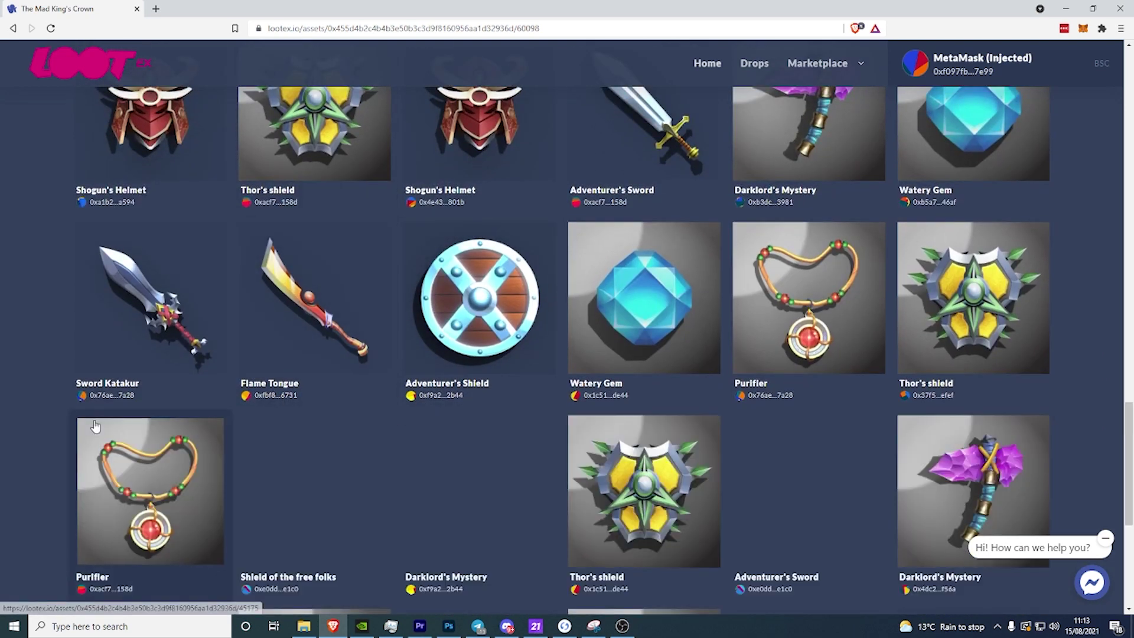
pyautogui.scroll(-4, 232, 433)
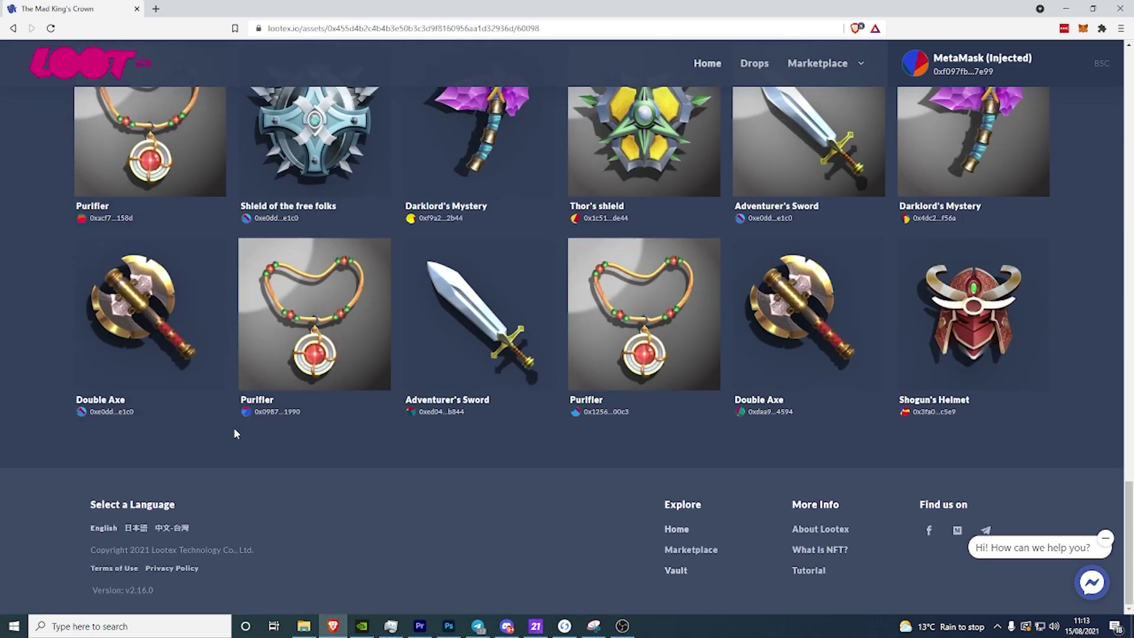
pyautogui.scroll(3, 400, 358)
pyautogui.scroll(2, 399, 364)
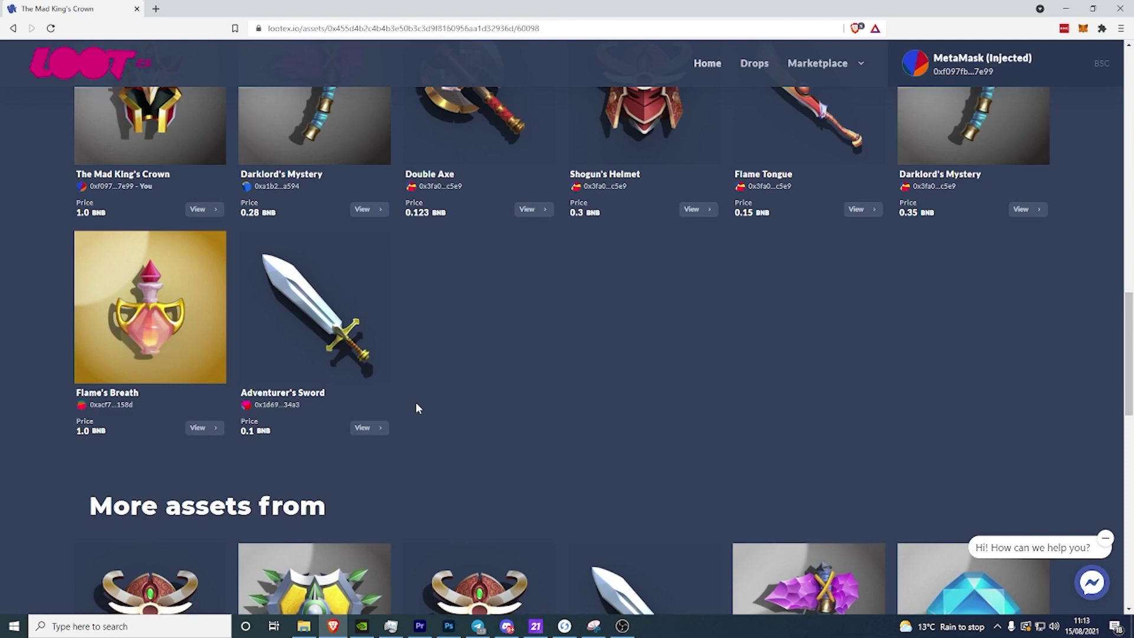
pyautogui.scroll(4, 418, 405)
pyautogui.scroll(3, 435, 358)
pyautogui.scroll(3, 484, 380)
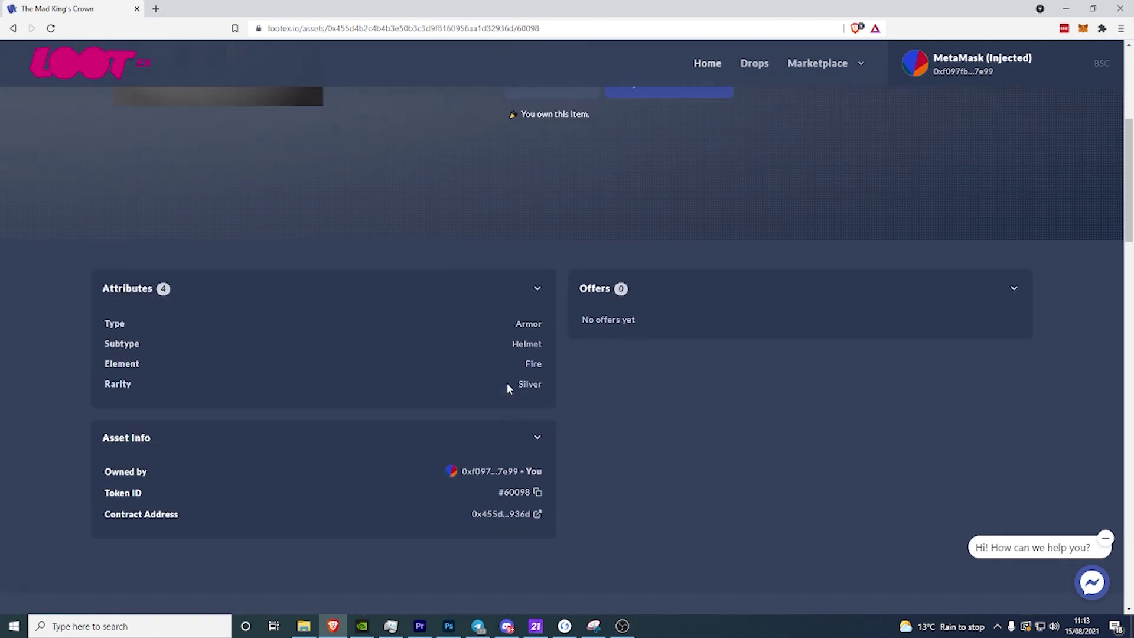
pyautogui.scroll(3, 507, 382)
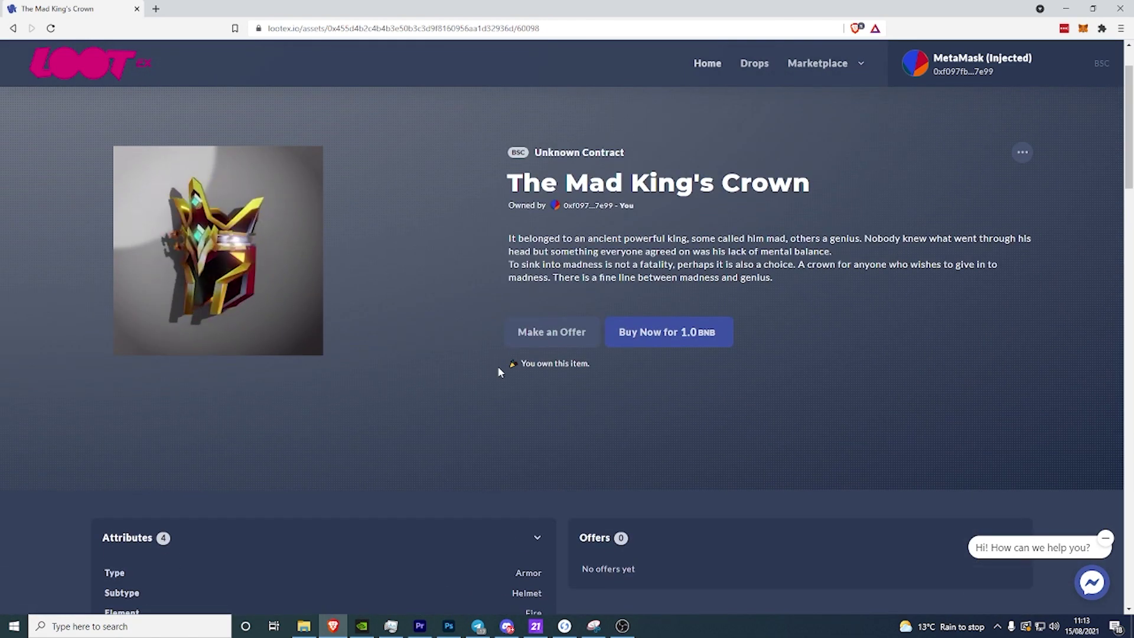